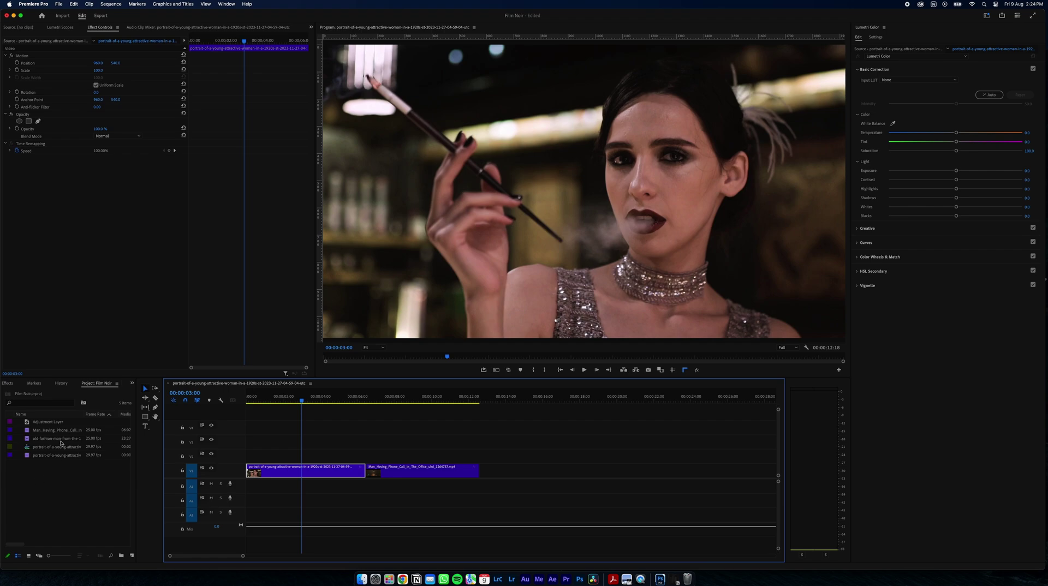
Add an adjustment layer on V3 over the woman clip and set its Lumetri Saturation to 0.
left_click_drag(39, 423, 365, 456)
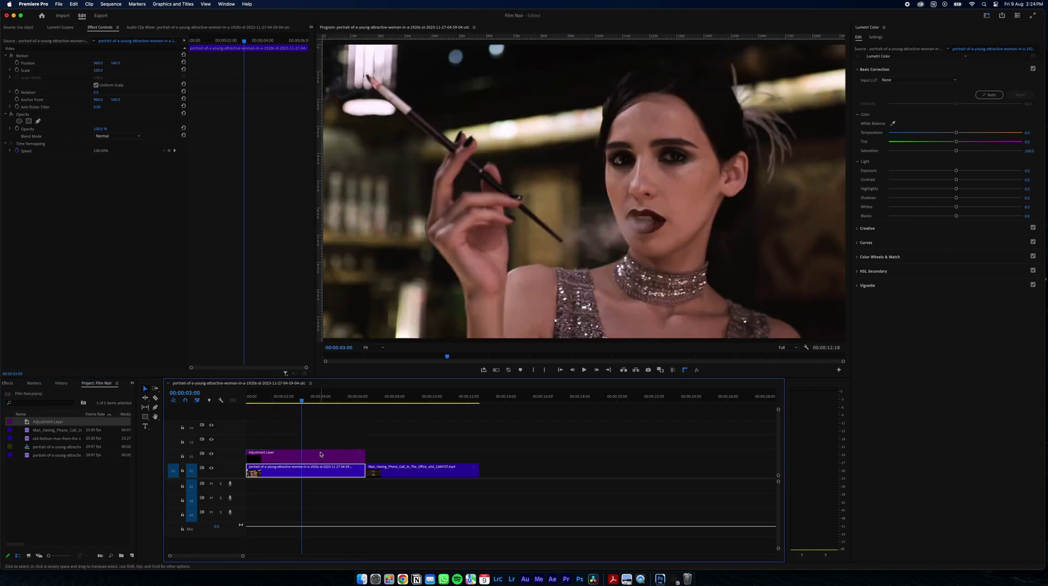
left_click(320, 454)
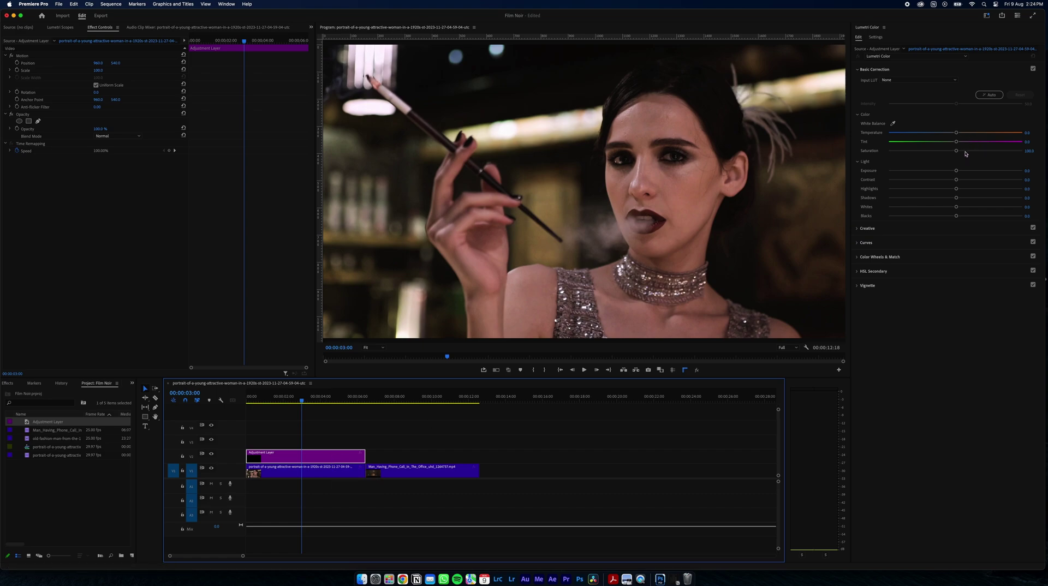
left_click_drag(958, 153, 950, 152)
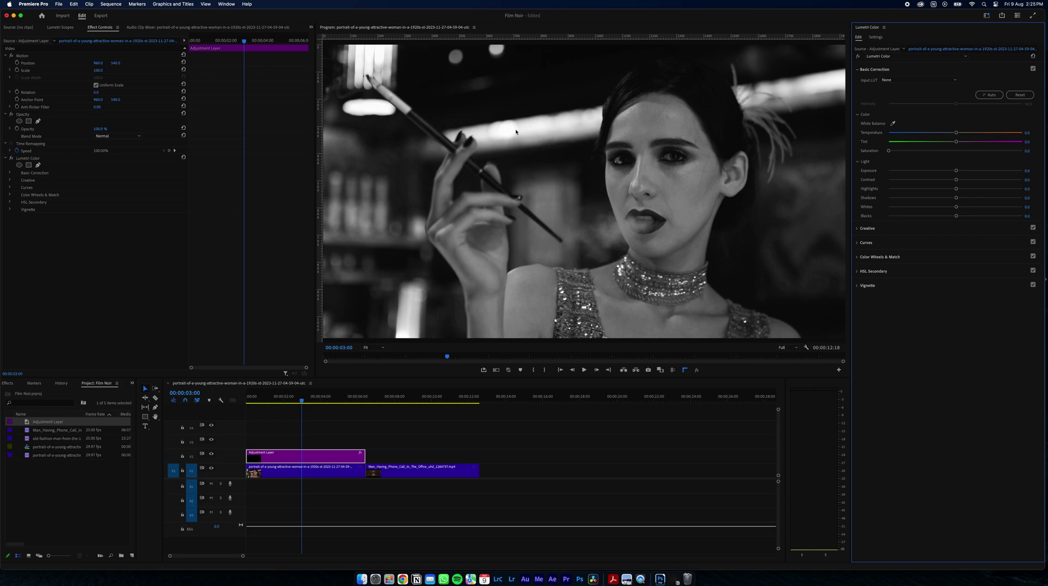
Add a second full-length adjustment layer on V4 and set Lumetri Scopes to show only the waveform.
left_click_drag(40, 423, 254, 441)
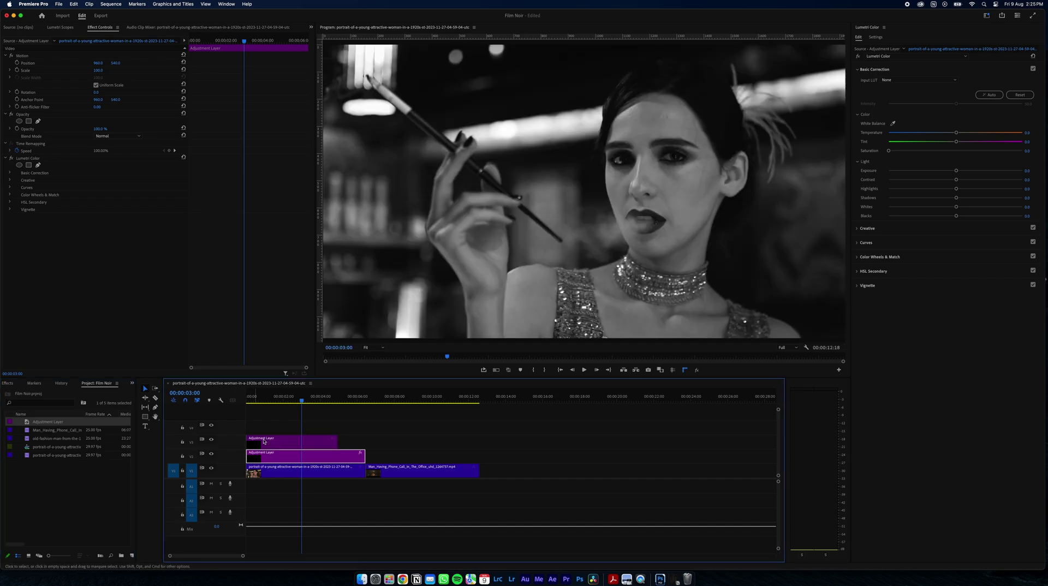
left_click_drag(336, 442, 364, 442)
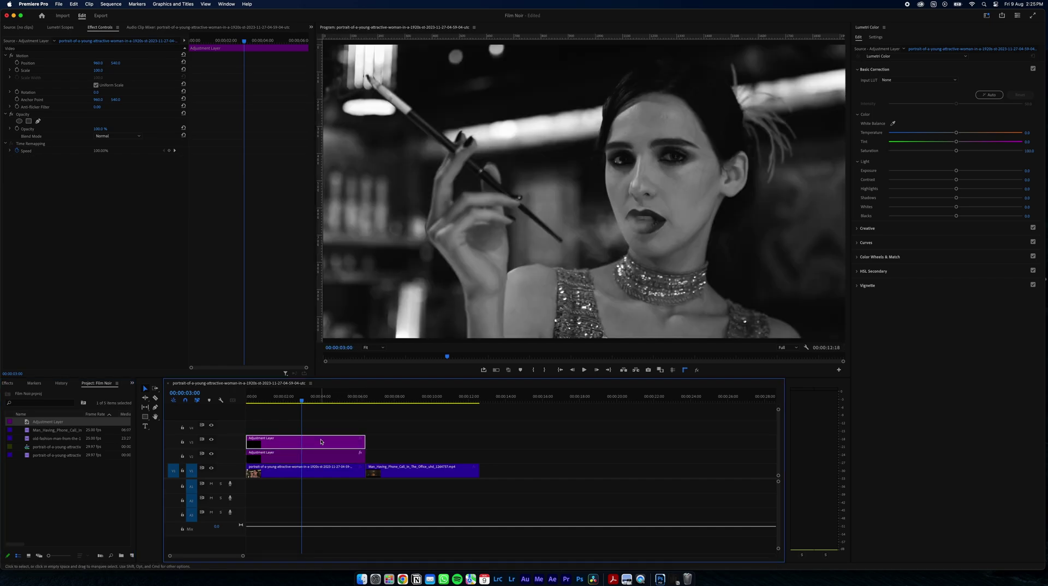
left_click(61, 28)
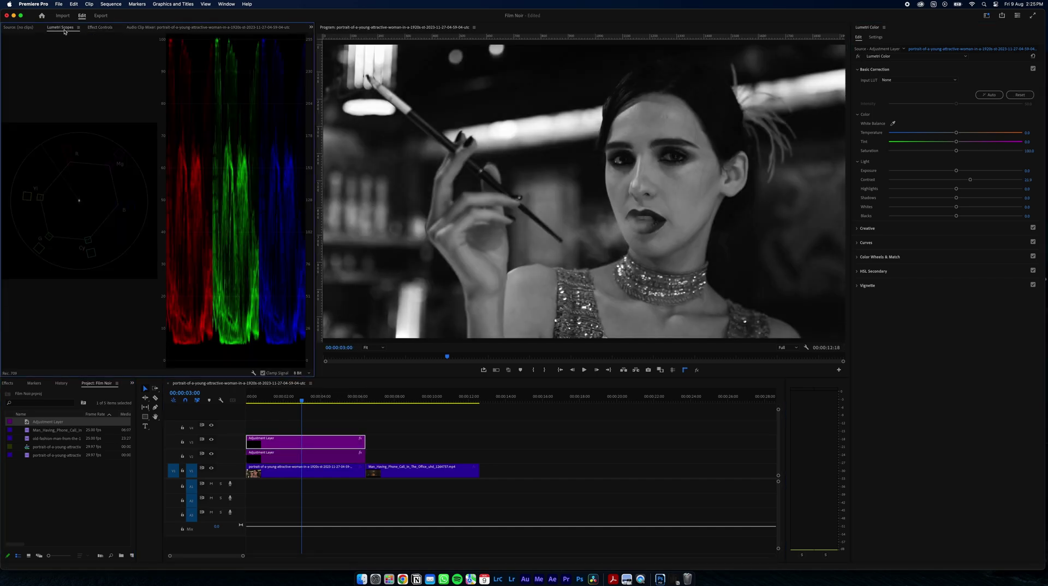
right_click(238, 227)
left_click(254, 231)
right_click(230, 223)
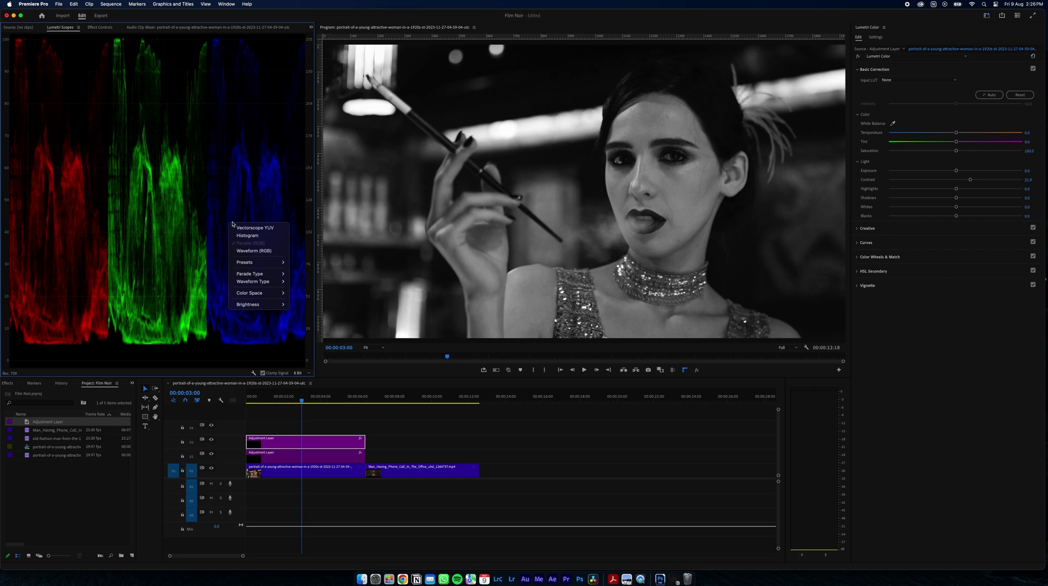
left_click(249, 250)
right_click(168, 189)
left_click(182, 210)
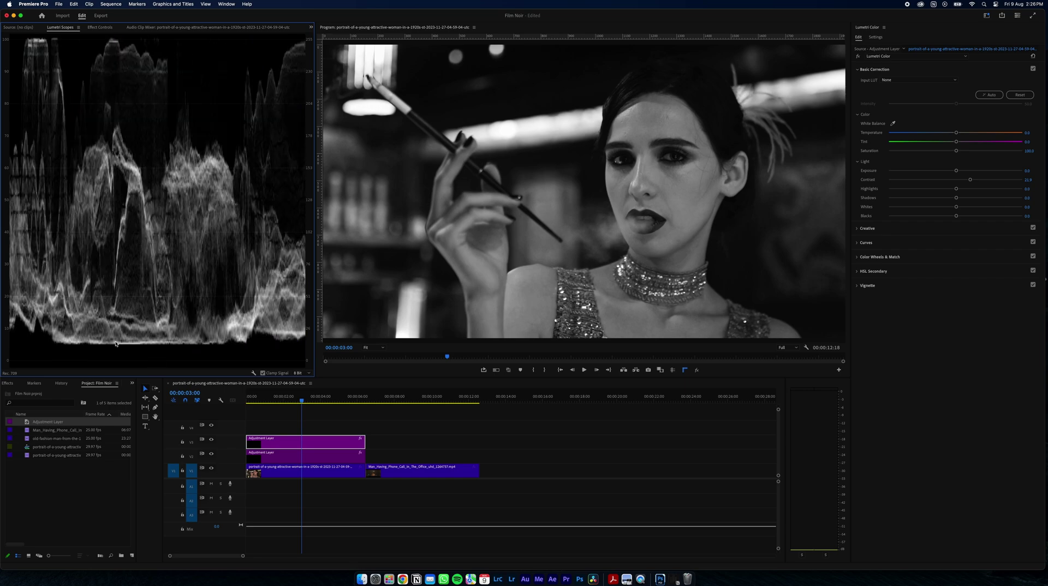
Crush Blacks to -9.9, bend the RGB curve into an S, and add a third adjustment layer.
left_click_drag(959, 220, 946, 200)
left_click(949, 242)
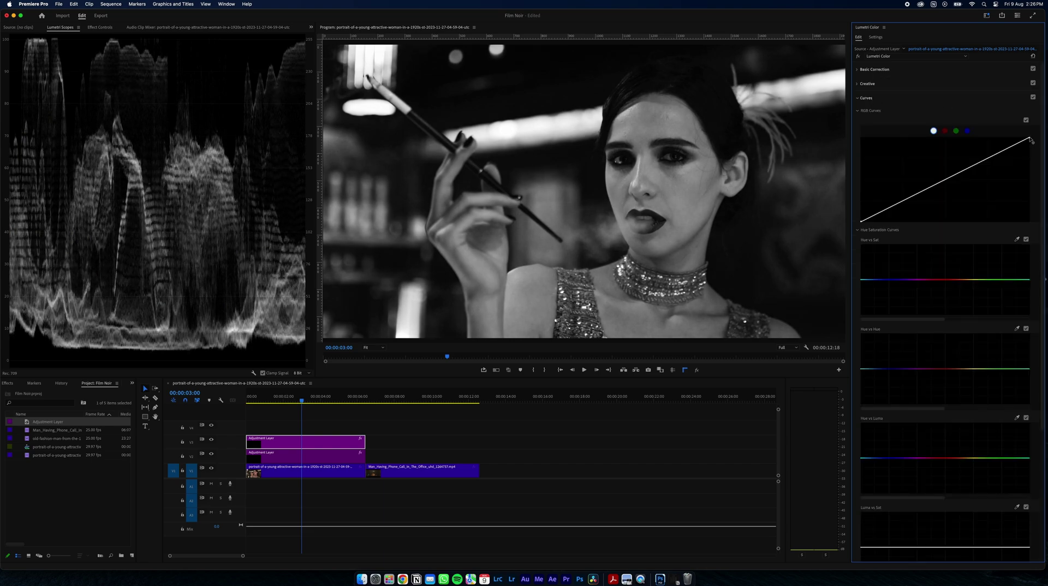
mouse_move(1029, 138)
left_mouse_down()
mouse_move(1031, 147)
mouse_move(1032, 133)
left_mouse_up()
left_click_drag(941, 187, 903, 205)
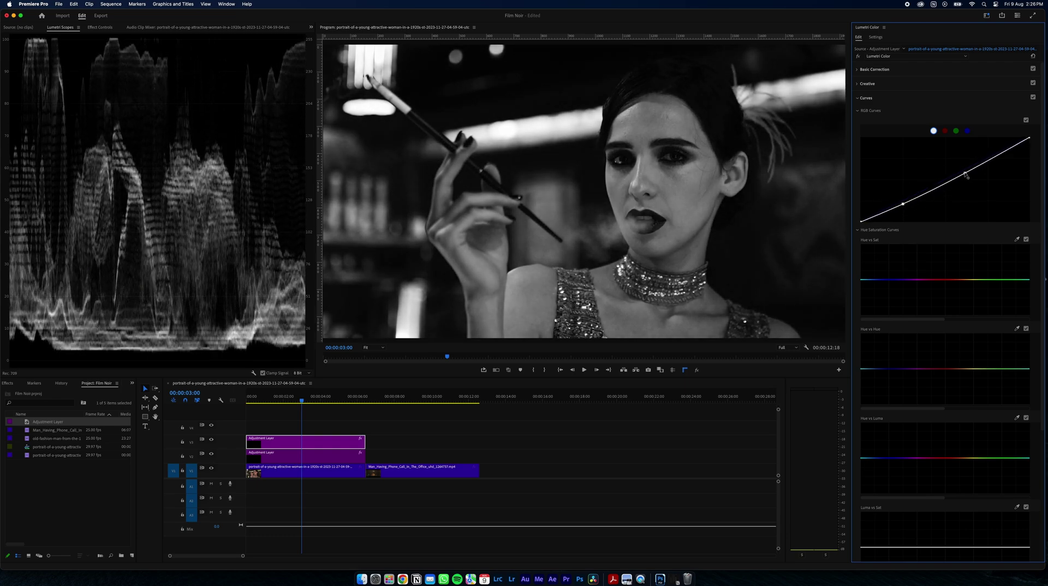
left_click_drag(966, 175, 966, 169)
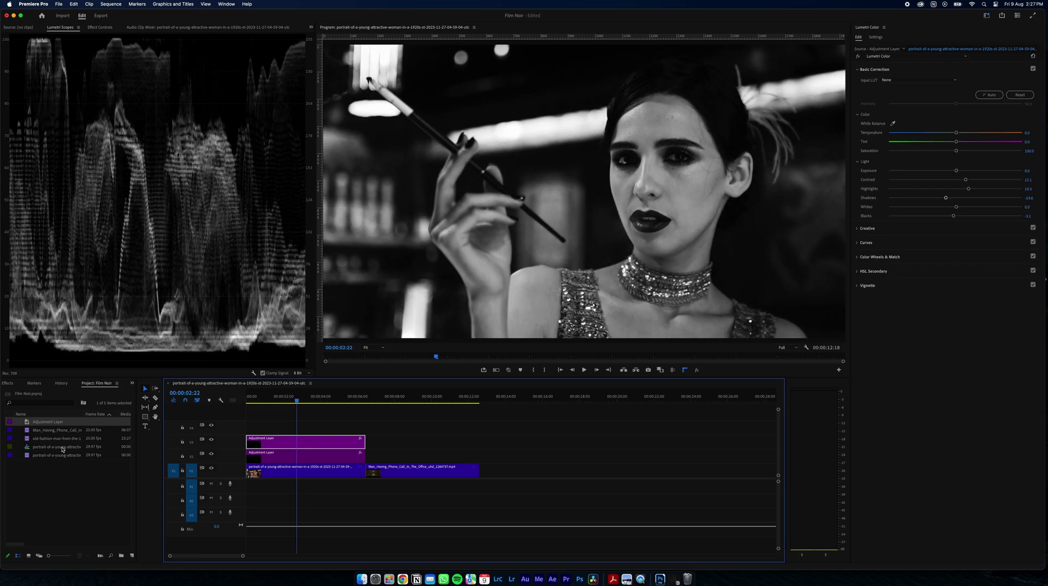
left_click_drag(48, 422, 249, 426)
Extend the top adjustment layer to full length and view the frame at 100%.
left_click_drag(337, 426, 365, 427)
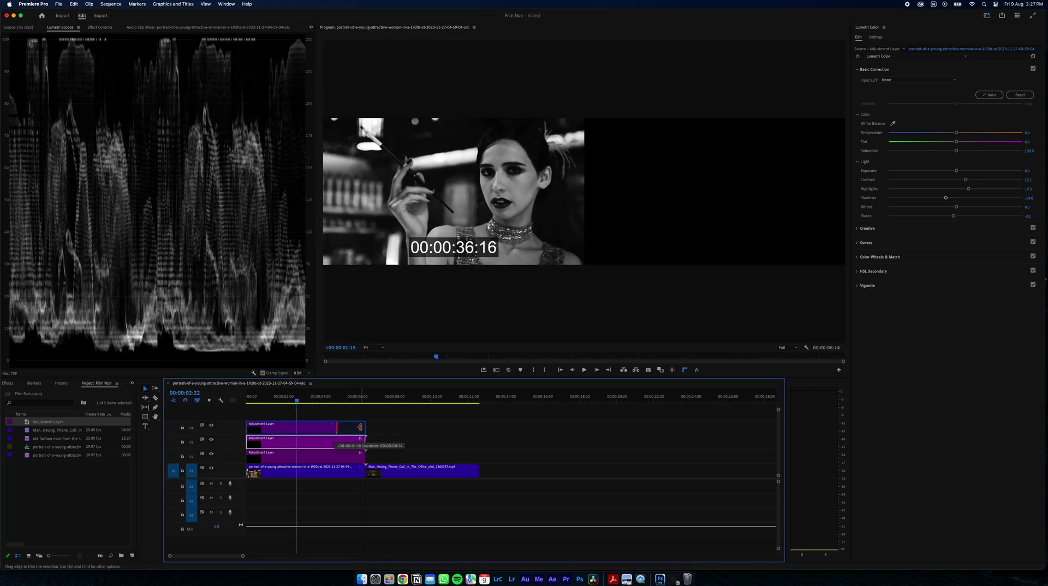
left_click(326, 433)
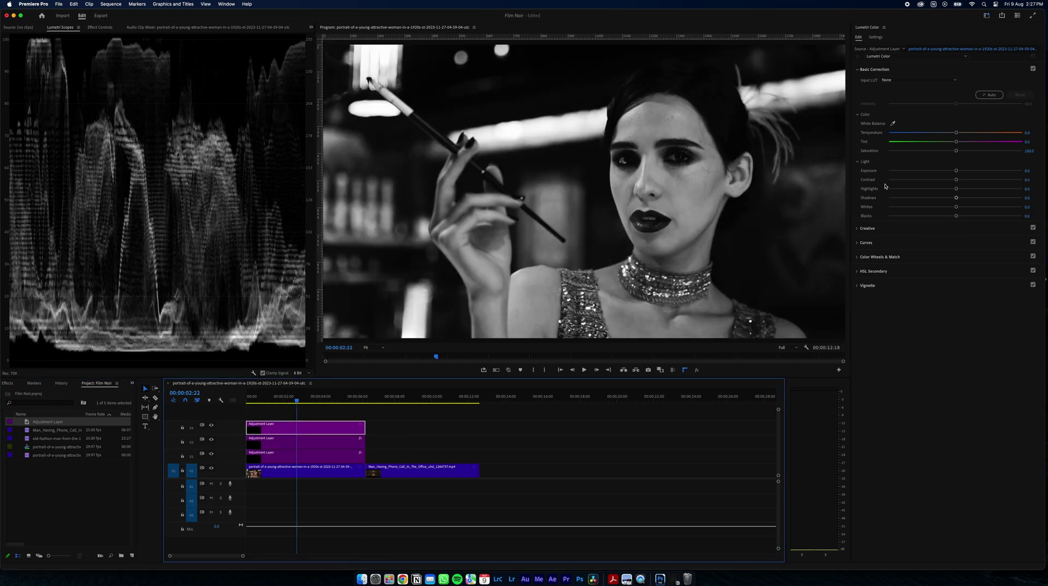
left_click(373, 347)
left_click(376, 397)
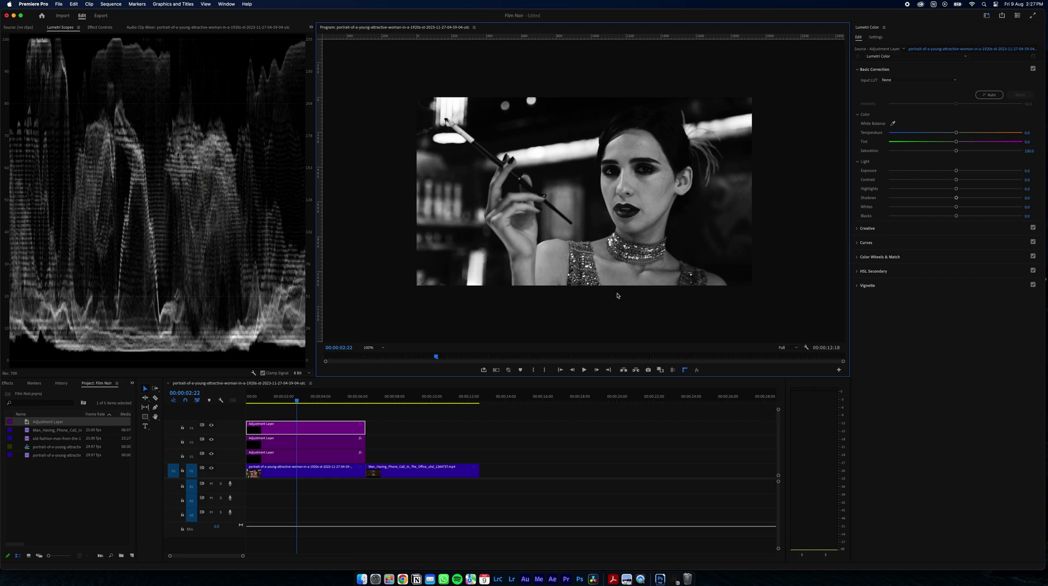
key("shift+5")
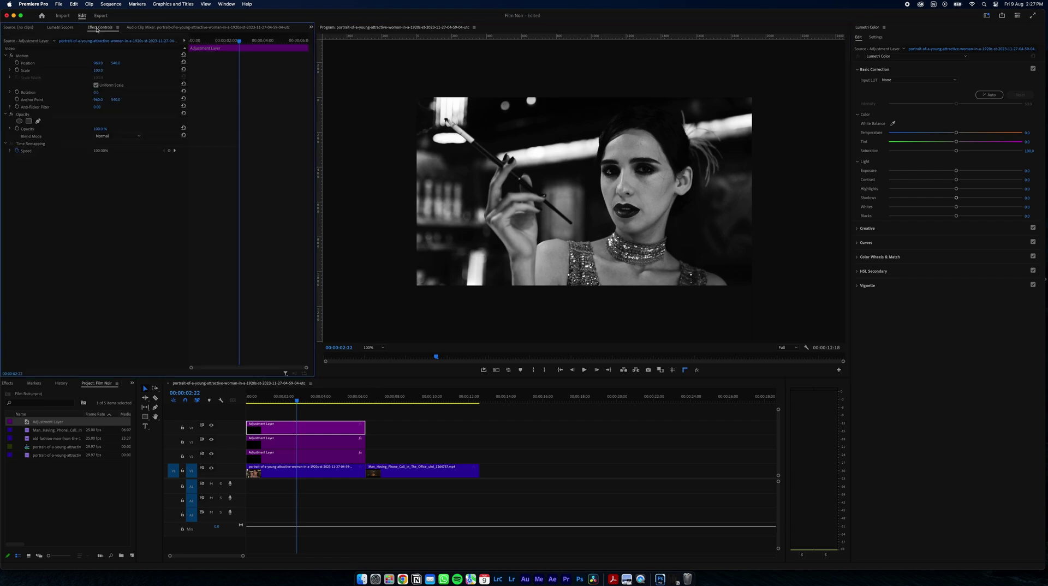
left_click(955, 172)
Add a tall, heavily feathered ellipse mask over the woman and raise Exposure and Highlights inside it.
left_click(19, 165)
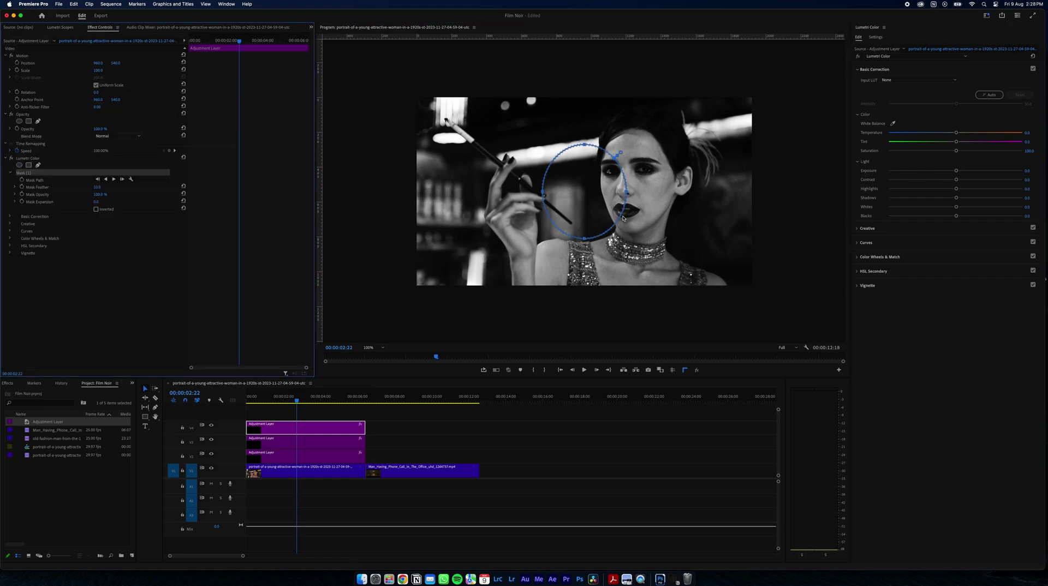
left_click_drag(584, 244, 584, 349)
left_click_drag(584, 143, 584, 40)
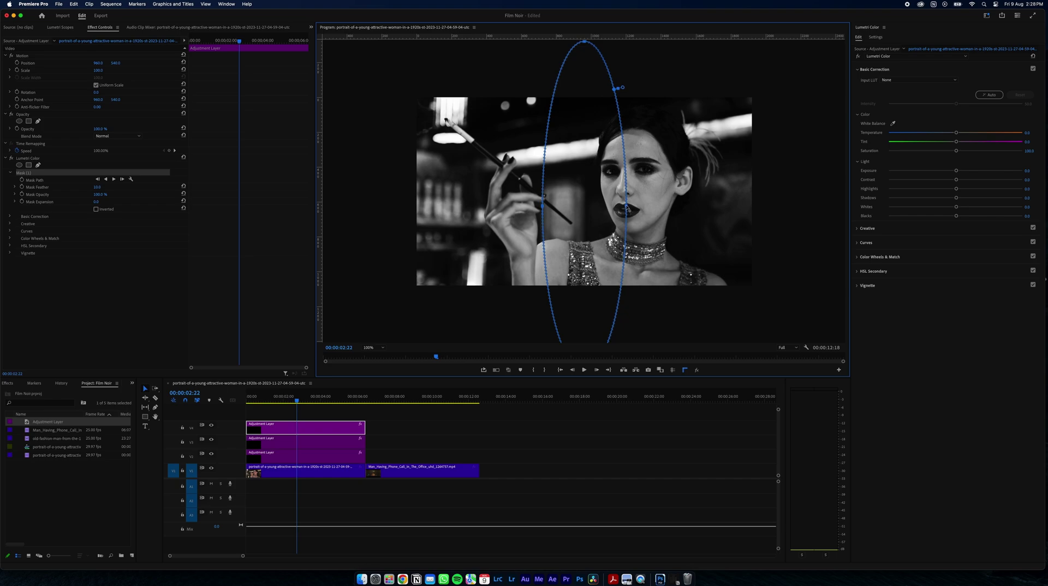
mouse_move(626, 205)
left_mouse_down()
mouse_move(696, 205)
mouse_move(641, 200)
left_mouse_up()
left_click_drag(549, 203, 539, 203)
left_click_drag(616, 210, 626, 197)
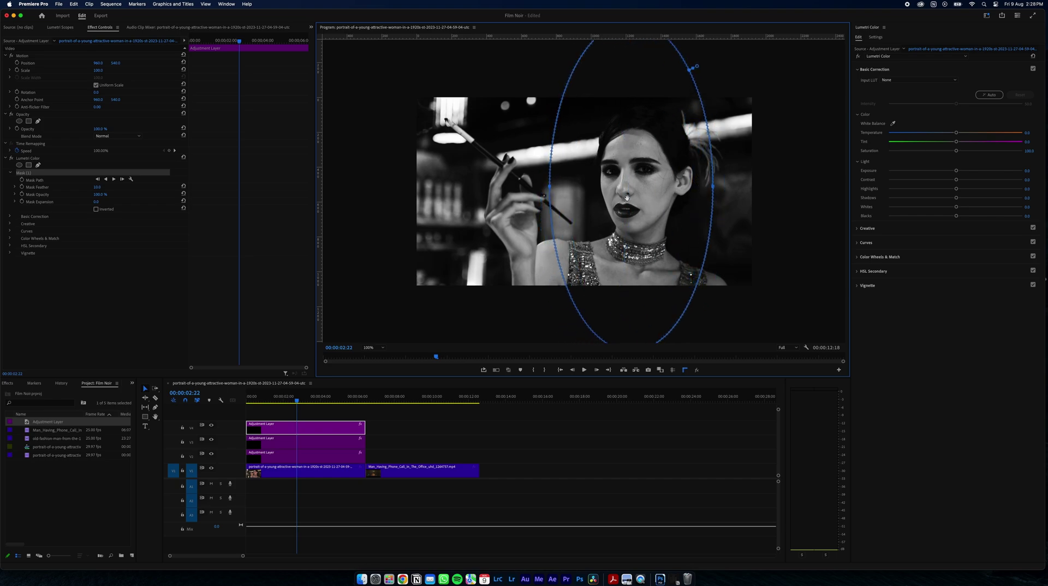
left_click_drag(697, 66, 713, 58)
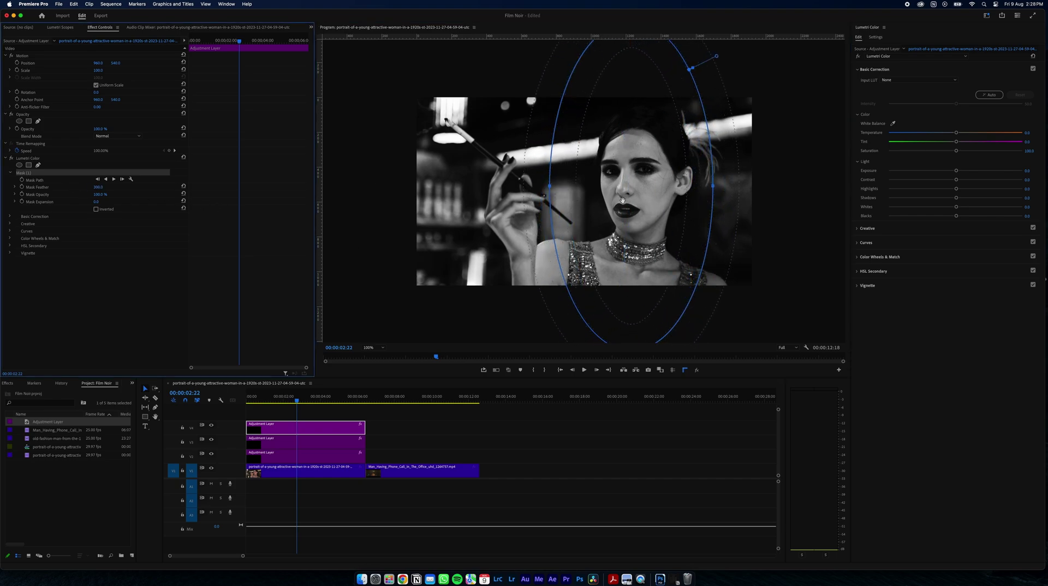
left_click_drag(622, 201, 621, 214)
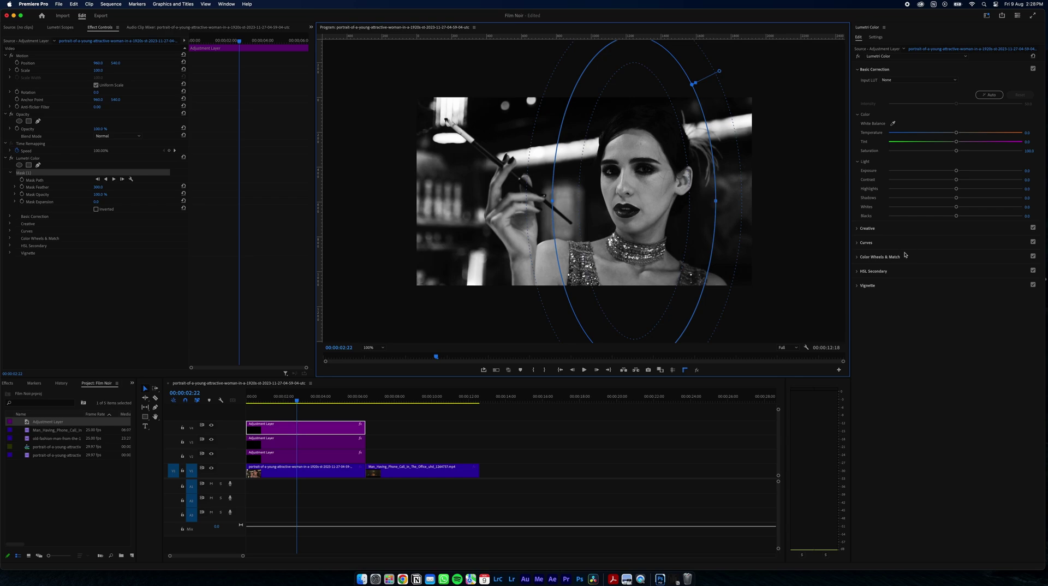
left_click_drag(956, 170, 961, 170)
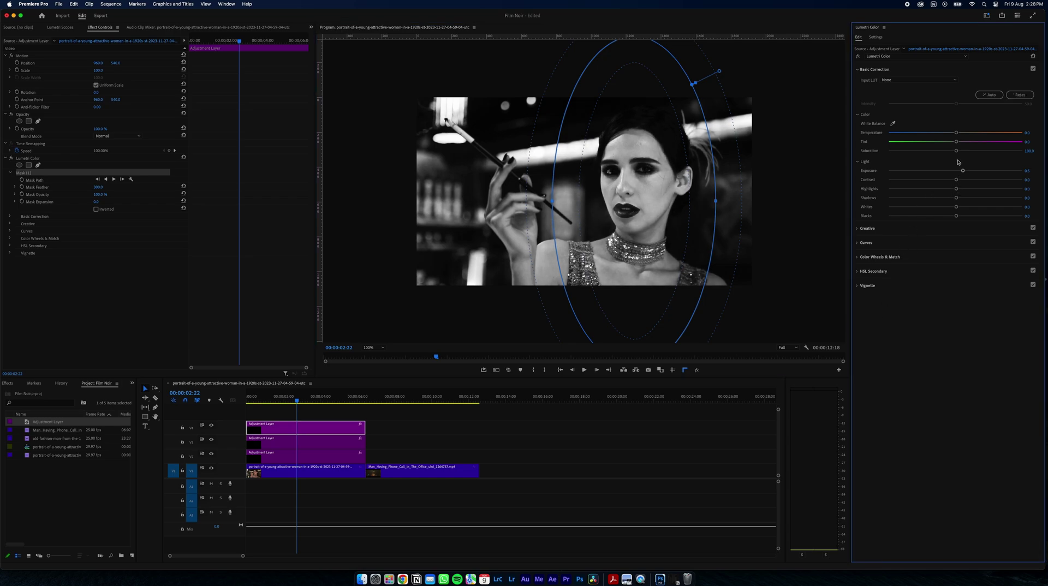
mouse_move(958, 192)
left_mouse_down()
mouse_move(975, 193)
mouse_move(962, 195)
left_mouse_up()
Duplicate the masked layer, invert its mask and lower Exposure to darken the surroundings.
left_click_drag(279, 429, 282, 417)
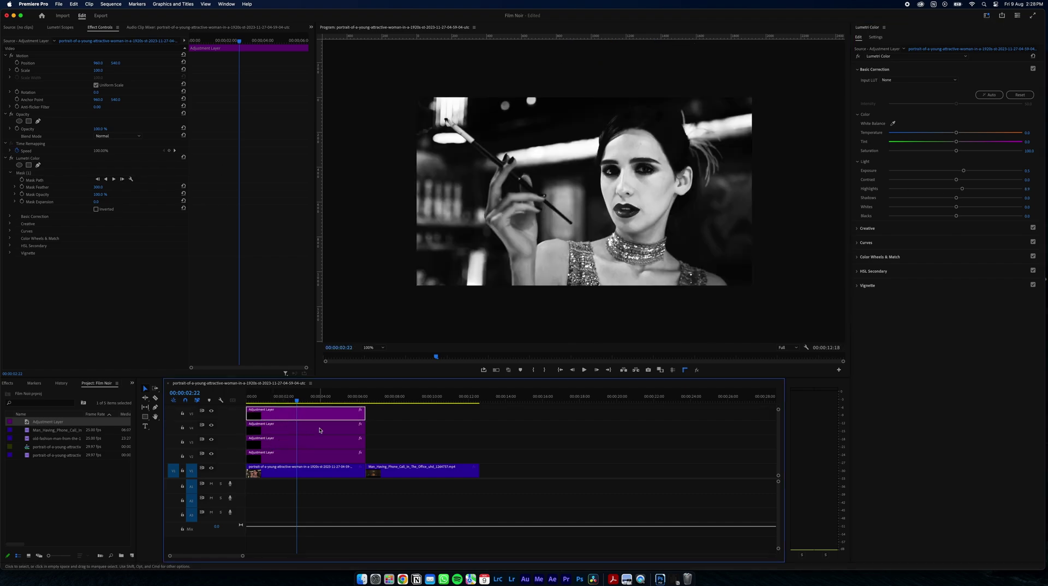
left_click(95, 209)
left_click_drag(963, 172, 954, 216)
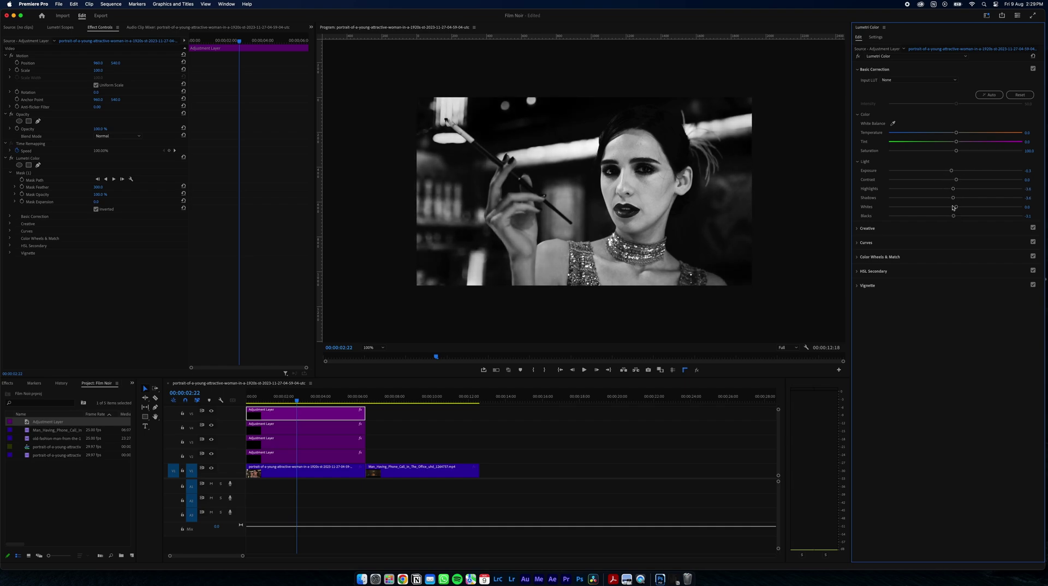
Set the Lumetri Vignette Amount to -0.3 and play the sequence from the start.
left_click(871, 286)
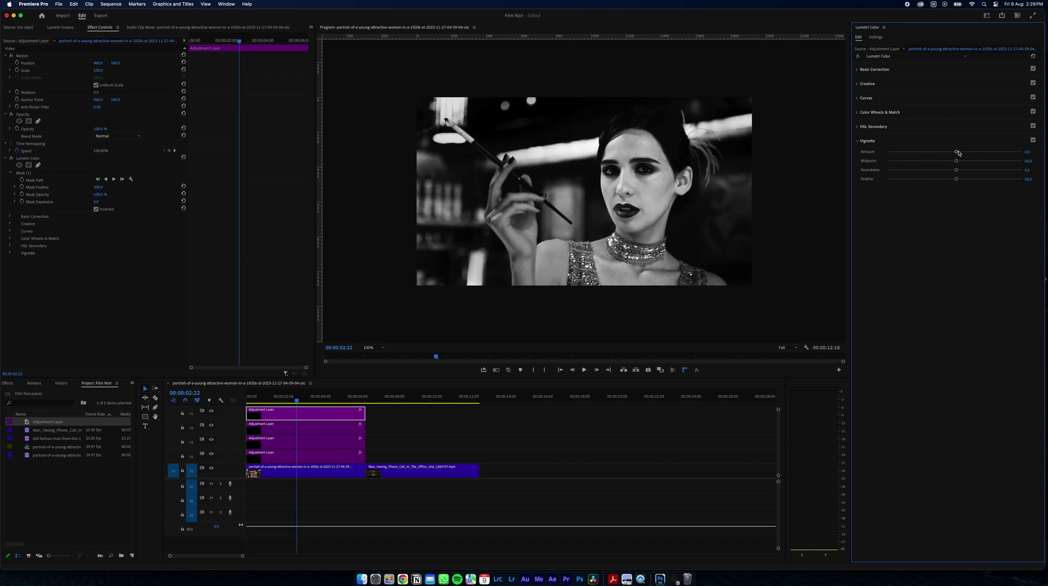
left_click_drag(953, 155, 950, 155)
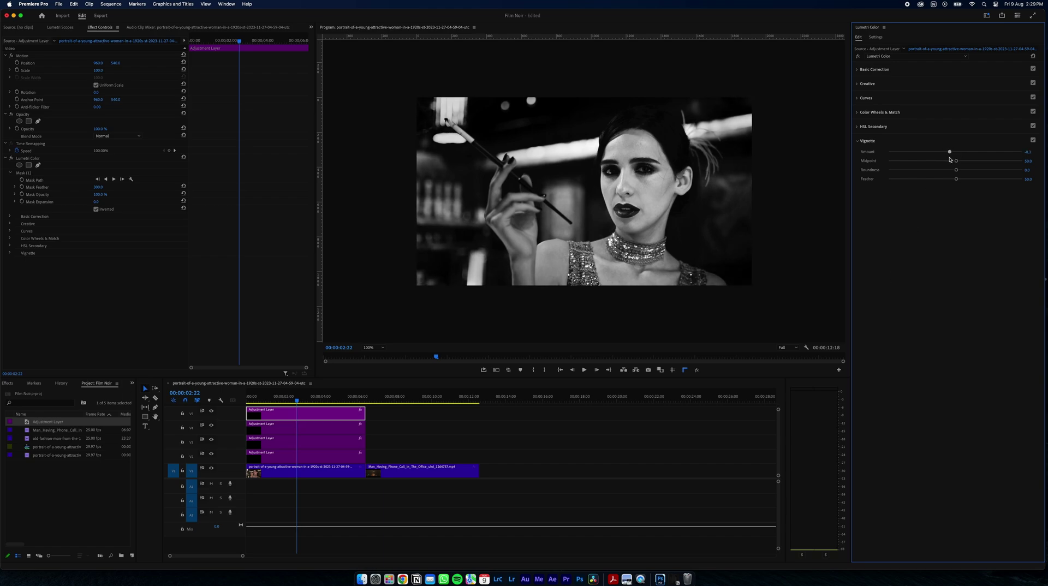
left_click_drag(310, 398, 244, 398)
key("space")
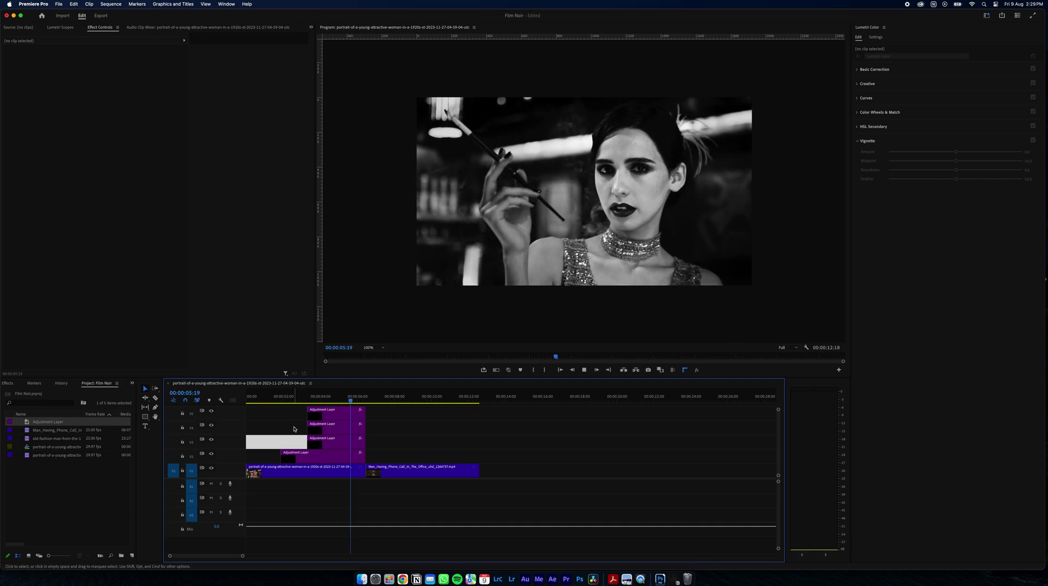
Stop playback, delete the stray grey clip on V3, and move to 00:00:08:28.
key("space")
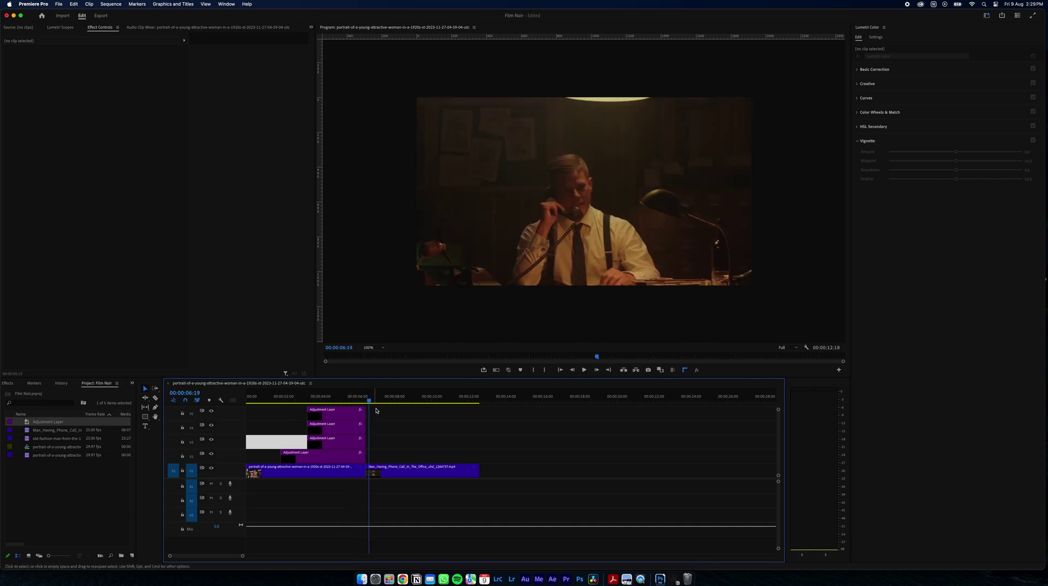
key("Delete")
left_click_drag(400, 399, 411, 399)
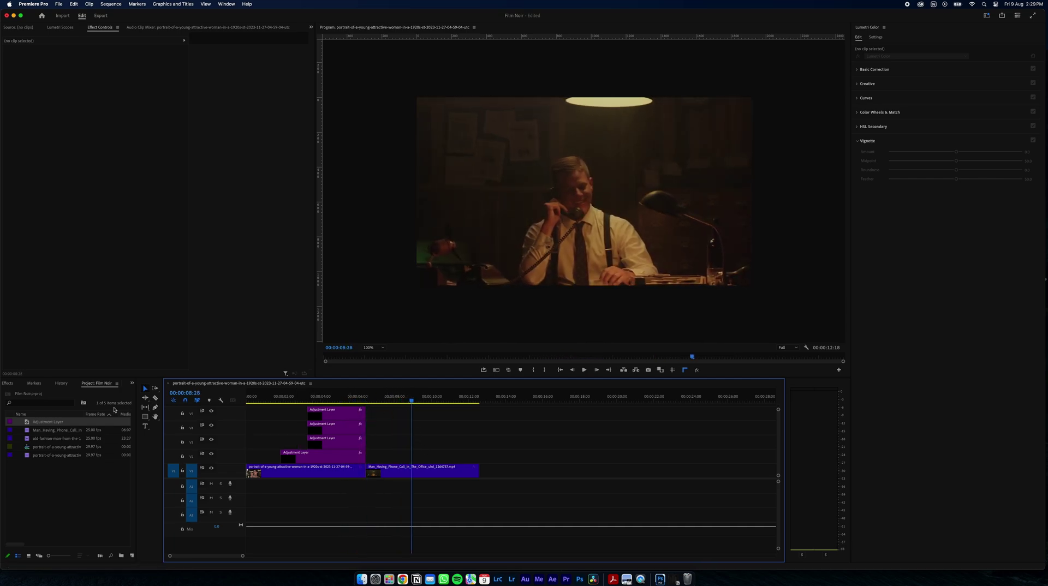
Place two adjustment layers on V2 and V3 over the man-on-phone clip.
left_click_drag(45, 425, 440, 460)
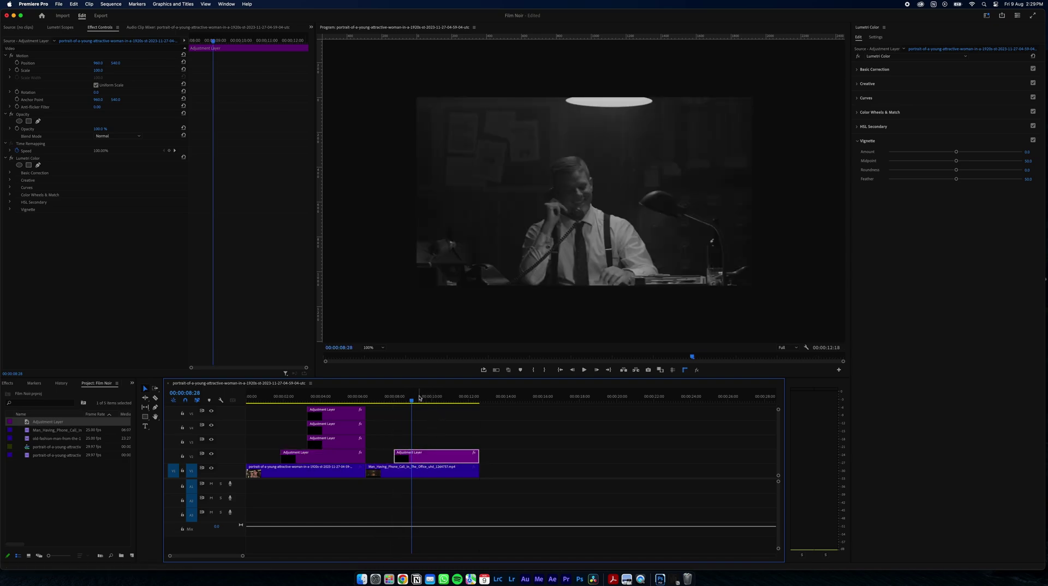
key("space")
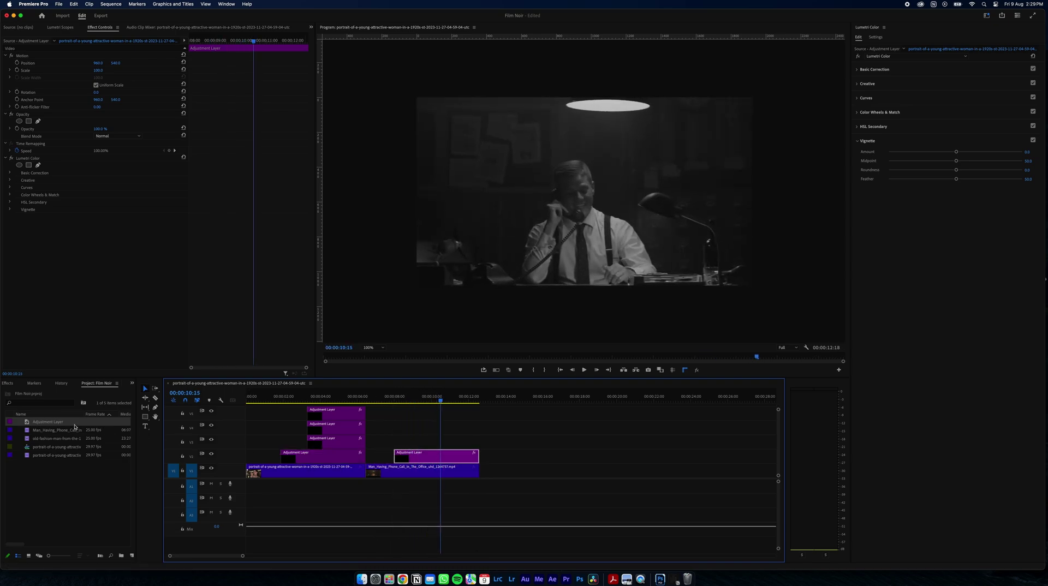
left_click_drag(48, 422, 431, 442)
Raise Contrast on the man-on-phone shot using the waveform, then add a third adjustment layer above.
left_click(873, 70)
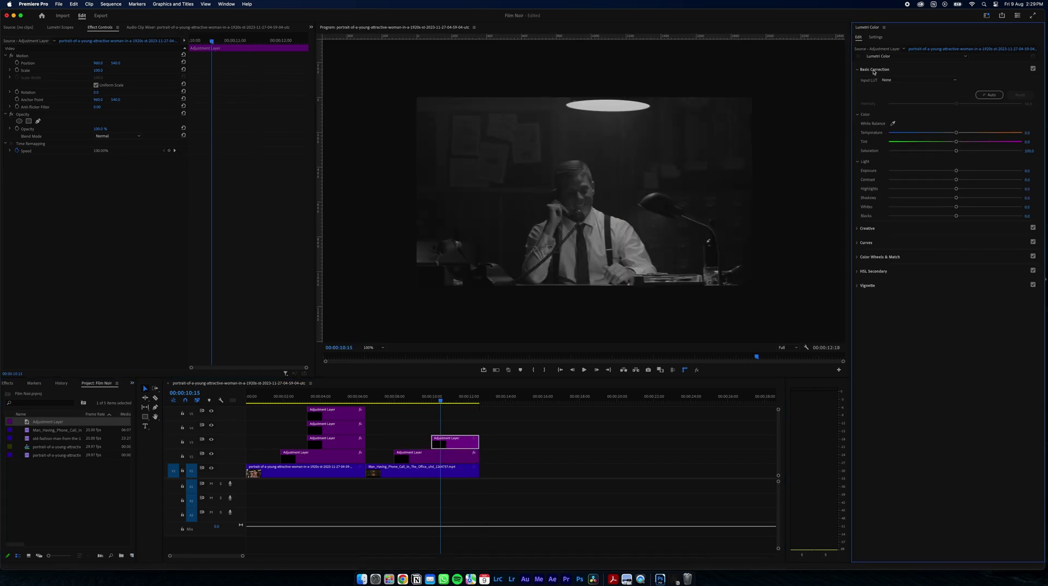
left_click_drag(956, 179, 928, 218)
left_click(60, 28)
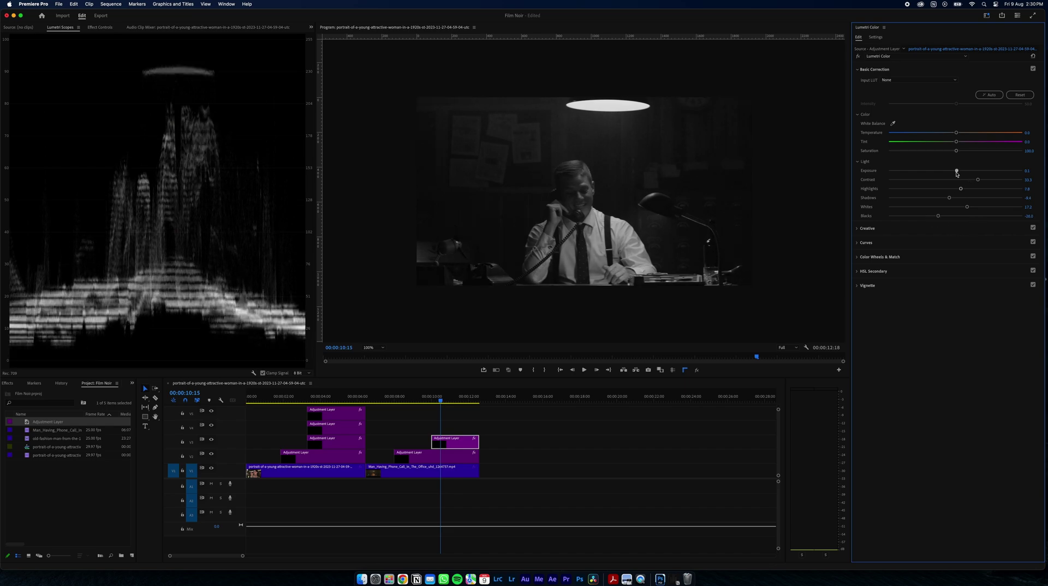
left_click(453, 444)
left_click_drag(71, 420, 438, 429)
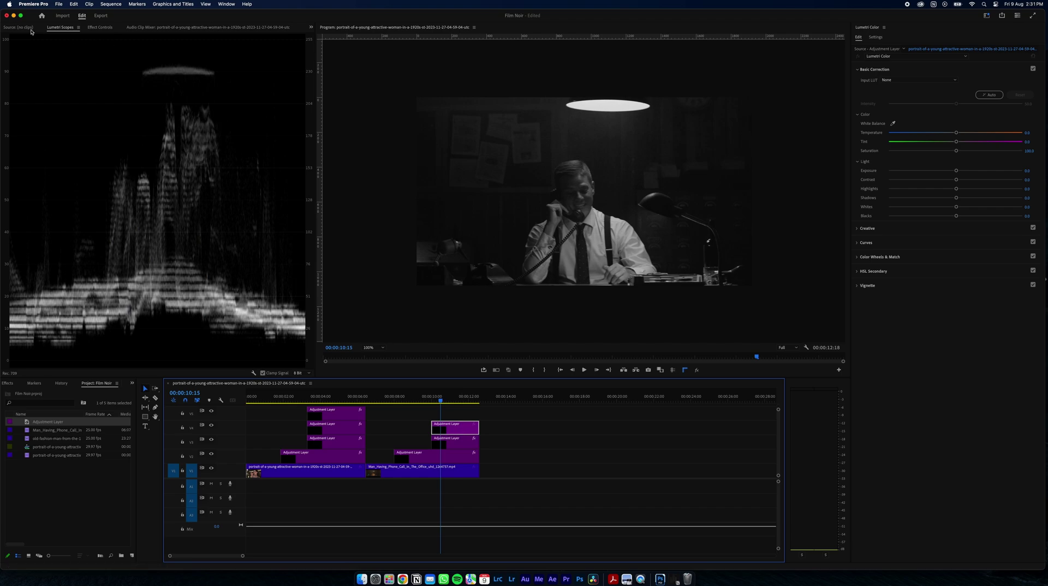
Add Lumetri Color to the new layer and draw a pen mask around the lamp's light cone.
left_click(107, 29)
left_click(957, 170)
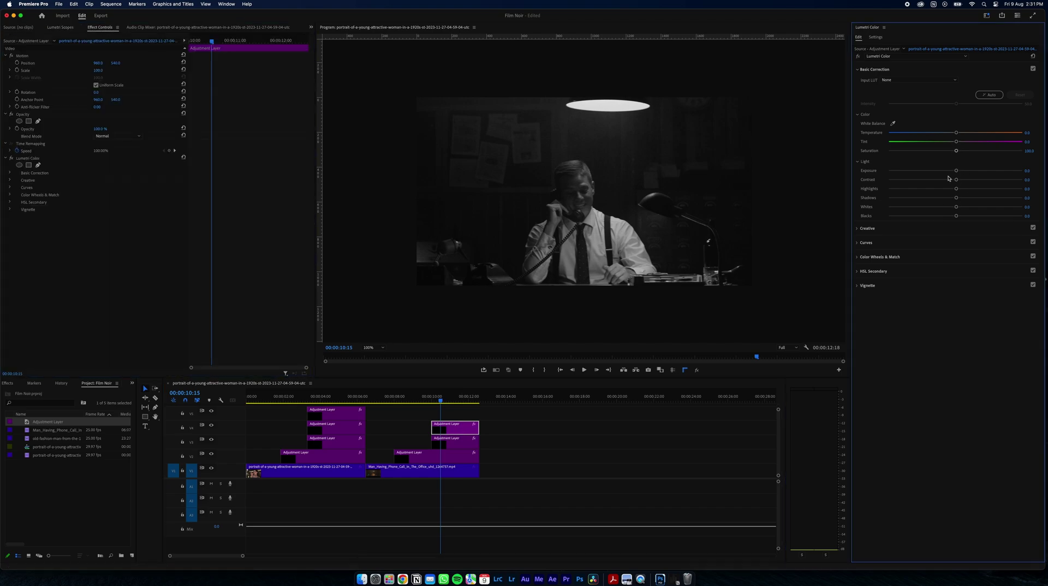
left_click(37, 165)
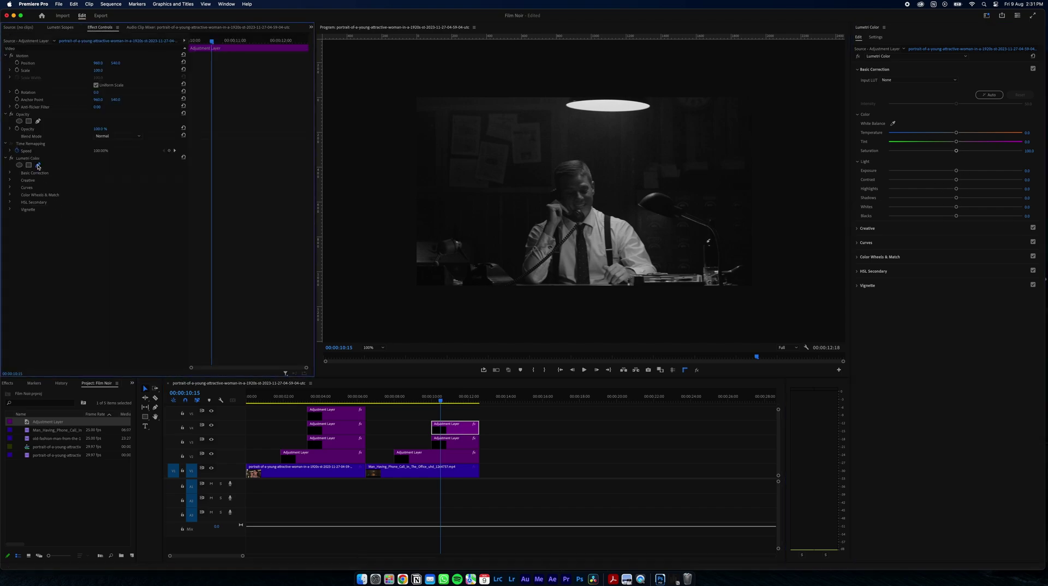
left_click(575, 80)
left_click_drag(493, 304, 507, 321)
left_click_drag(709, 316, 726, 313)
left_click_drag(647, 83, 640, 67)
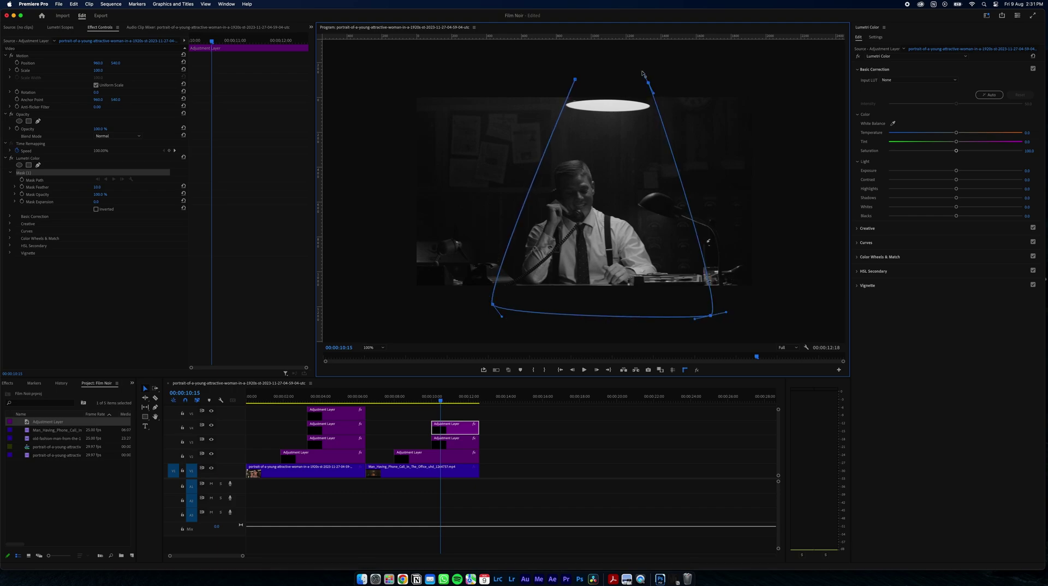
left_click(576, 81)
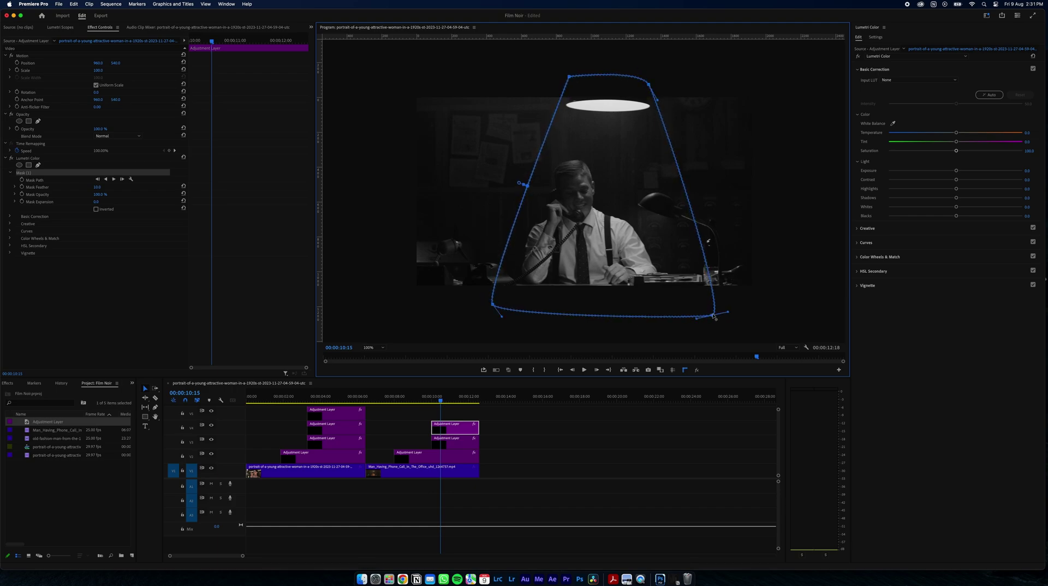
left_click_drag(493, 305, 495, 307)
Reshape the lamp mask's corners and feather its edge to 246.
left_click_drag(97, 187, 173, 187)
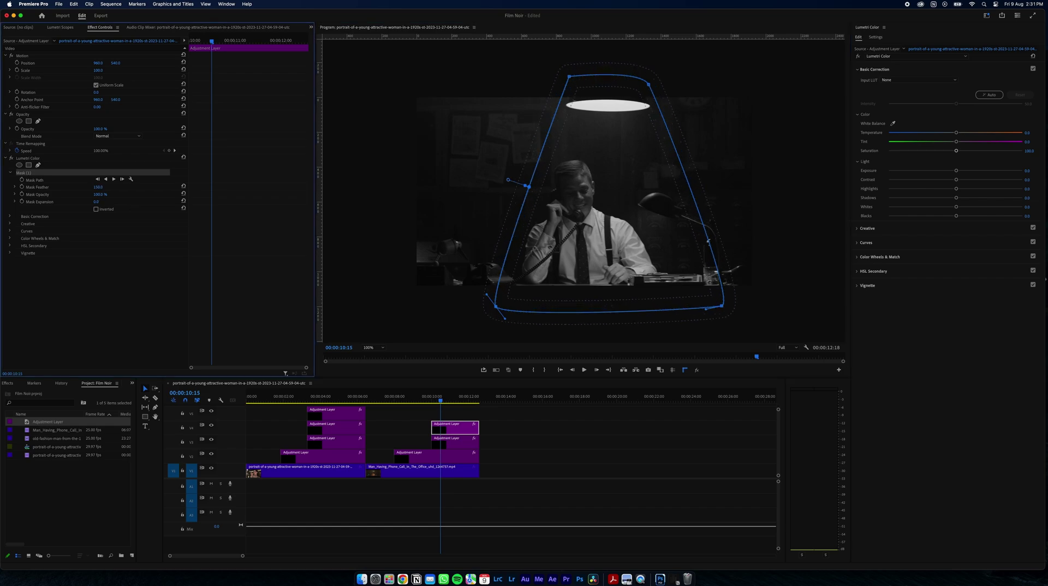
left_click_drag(495, 307, 490, 308)
left_click_drag(569, 77, 551, 84)
left_click_drag(649, 85, 665, 93)
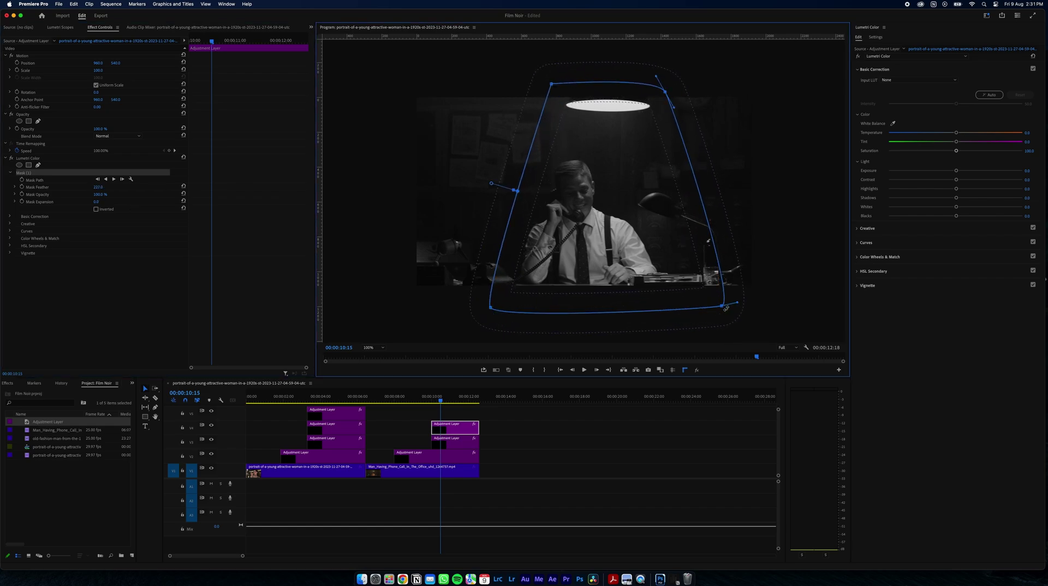
left_click_drag(723, 306, 730, 310)
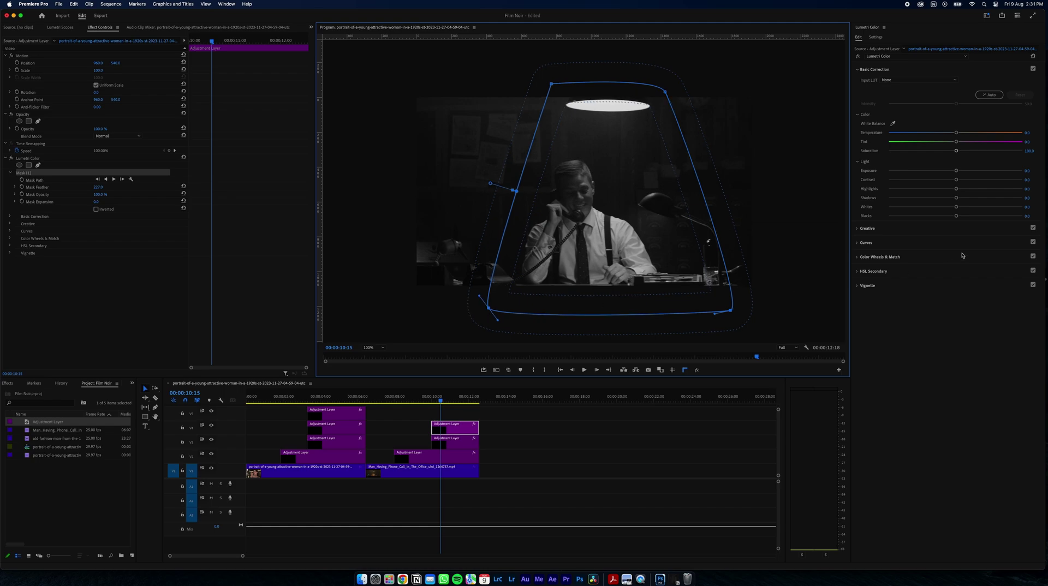
left_click_drag(99, 187, 108, 188)
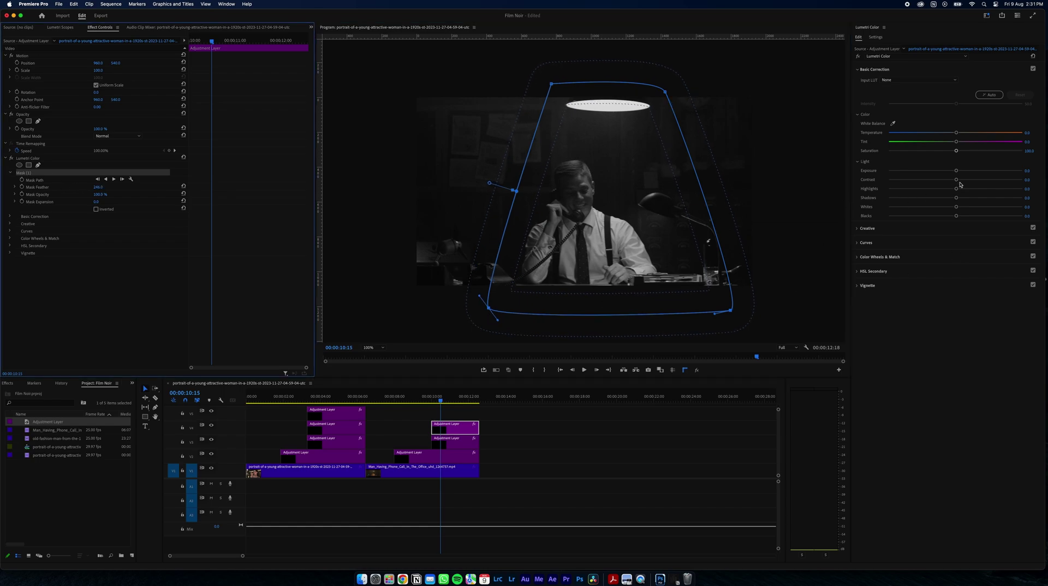
Raise Highlights and Whites inside the lamplight mask and duplicate the layer to V5.
mouse_move(956, 189)
left_mouse_down()
mouse_move(980, 192)
mouse_move(958, 172)
left_mouse_up()
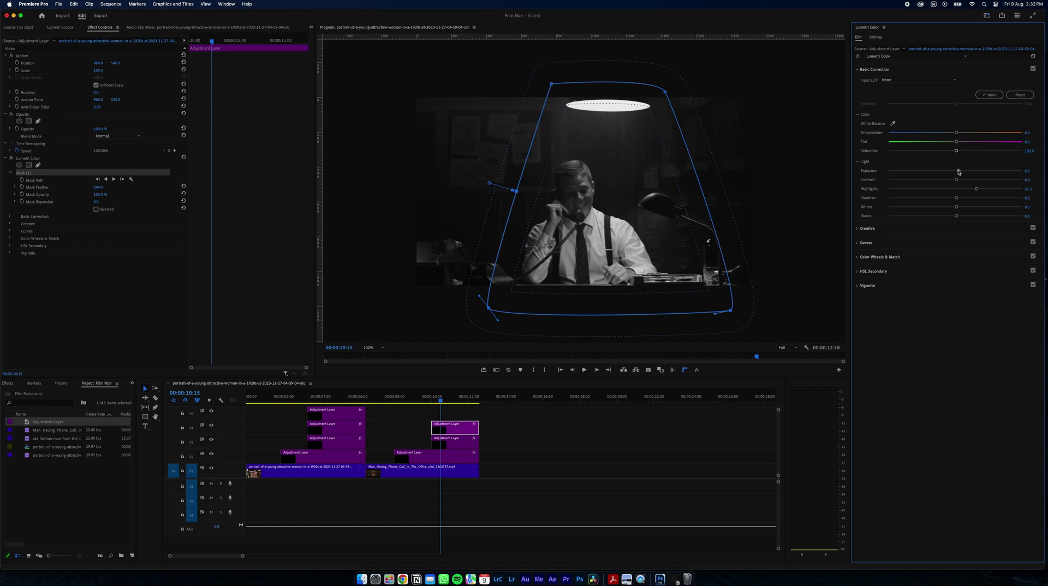
left_click_drag(956, 207, 964, 182)
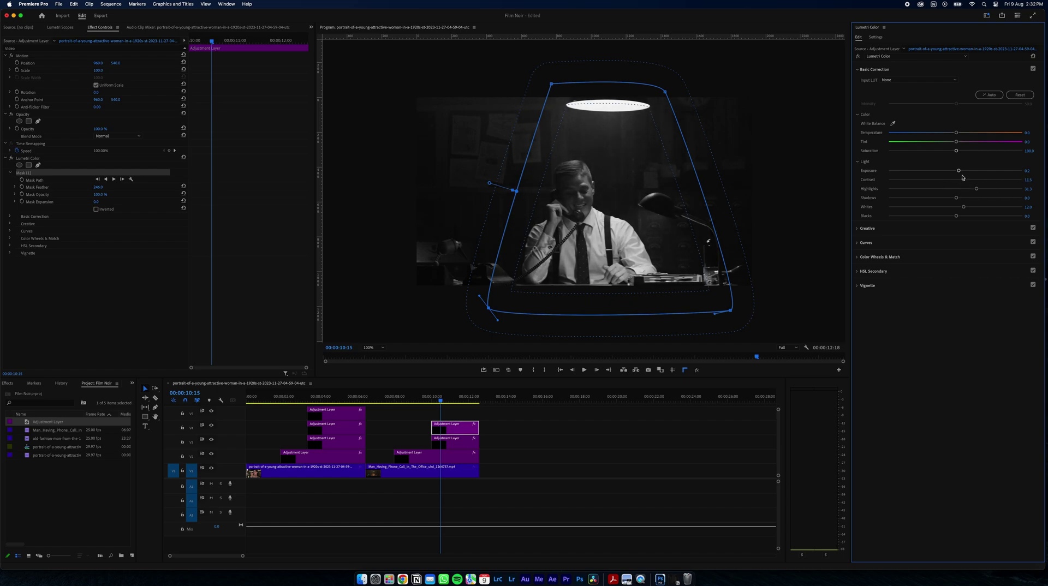
left_click_drag(459, 428, 458, 418)
Invert the copy's mask, lower Highlights, and reset Contrast and Whites to 0.
left_click(95, 210)
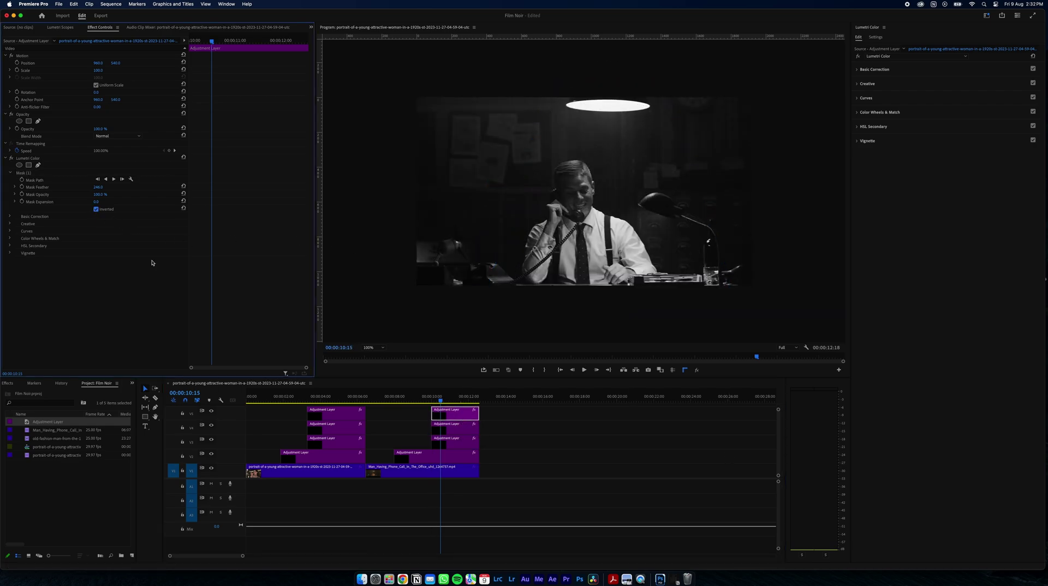
left_click(902, 69)
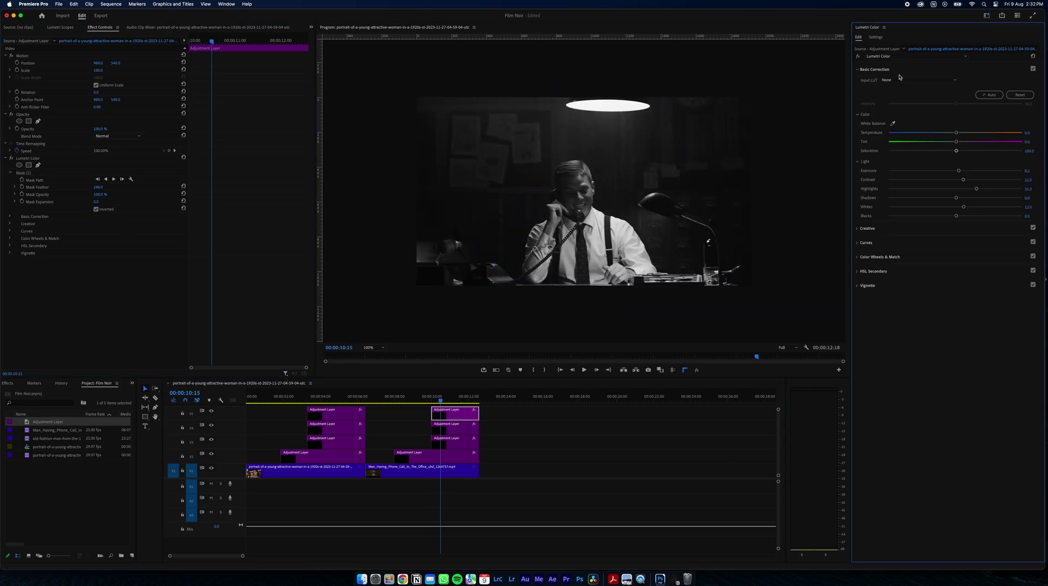
left_click_drag(976, 189, 932, 181)
double_click(964, 180)
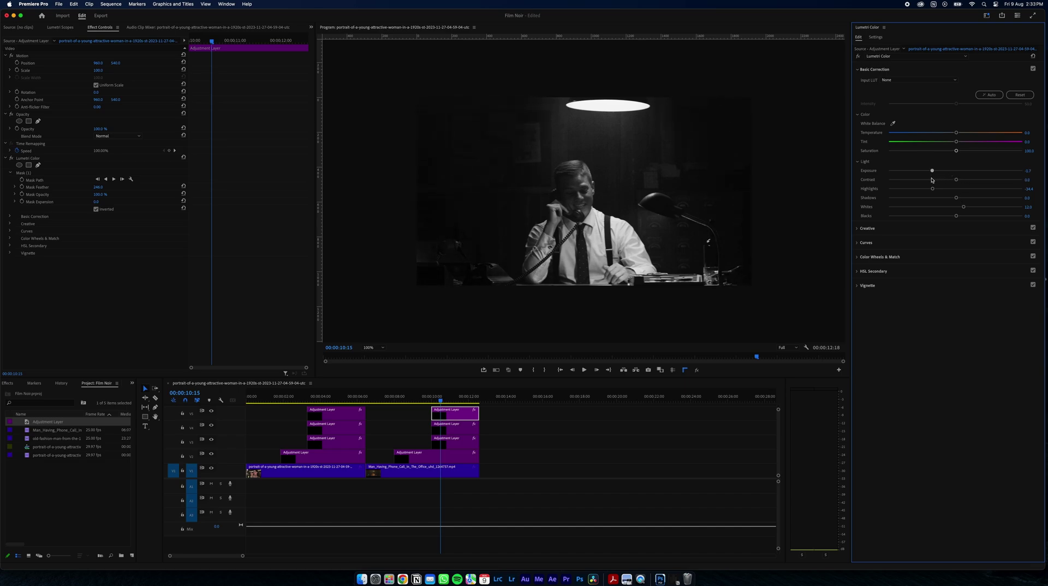
double_click(965, 208)
Lower Blacks, Exposure and Shadows outside the lamplight, then play the graded shot.
left_click_drag(947, 218, 954, 219)
left_click_drag(932, 171, 904, 172)
mouse_move(958, 200)
left_mouse_down()
mouse_move(940, 201)
mouse_move(949, 201)
left_mouse_up()
left_click(418, 401)
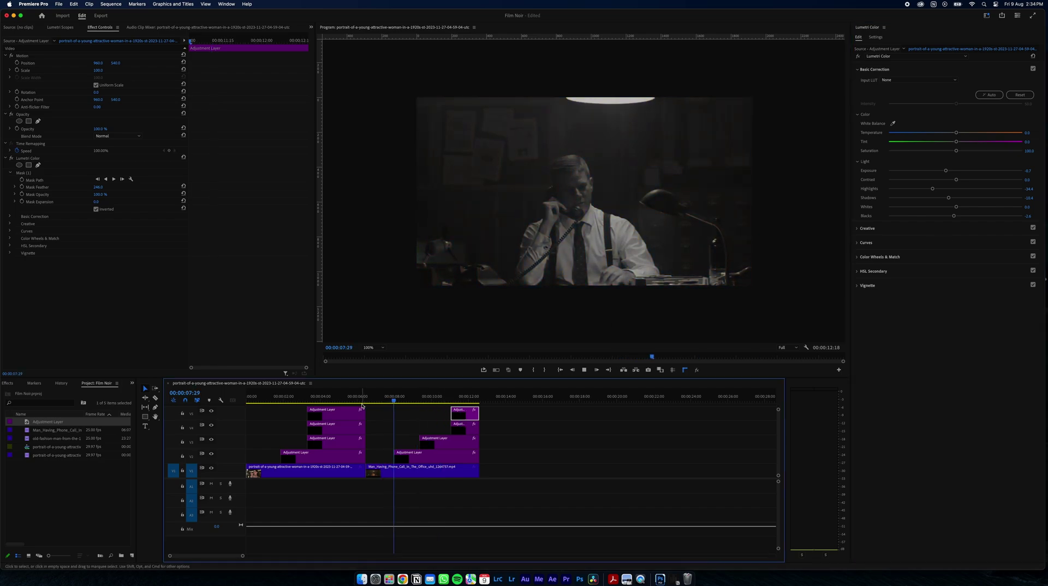